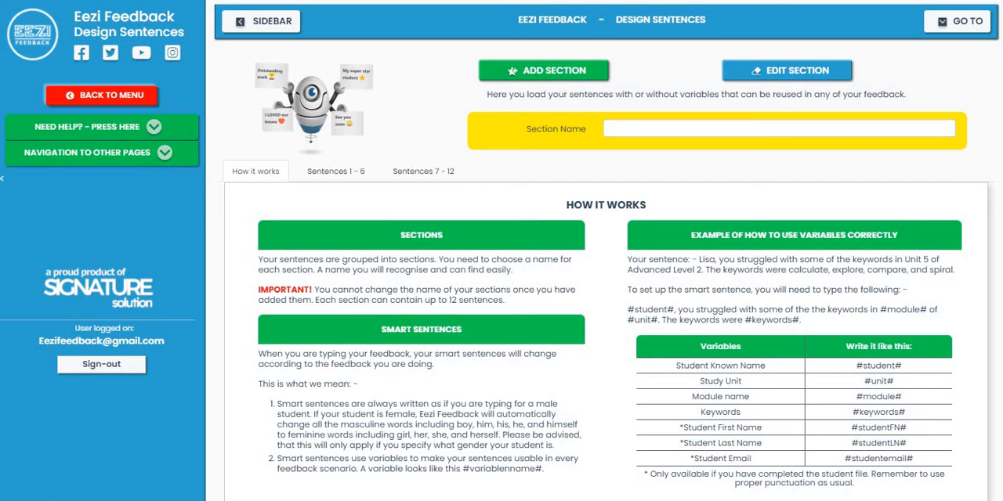
Step: Name the new section "Hello and Goodbye"
left_click(778, 128)
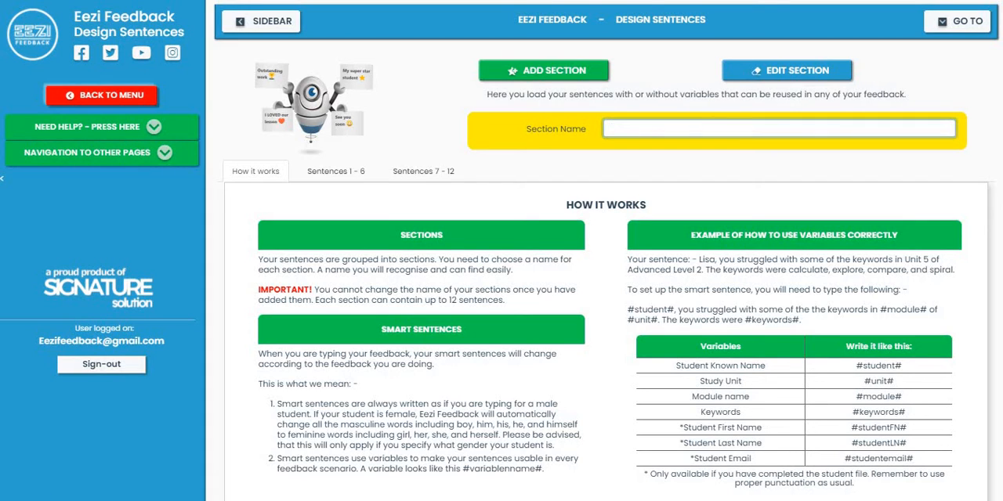
type("Hello and Goodbye")
Step: In the set of sentences 1 - 6, enter the greeting "Hello #student#" as phrase 1
left_click(336, 171)
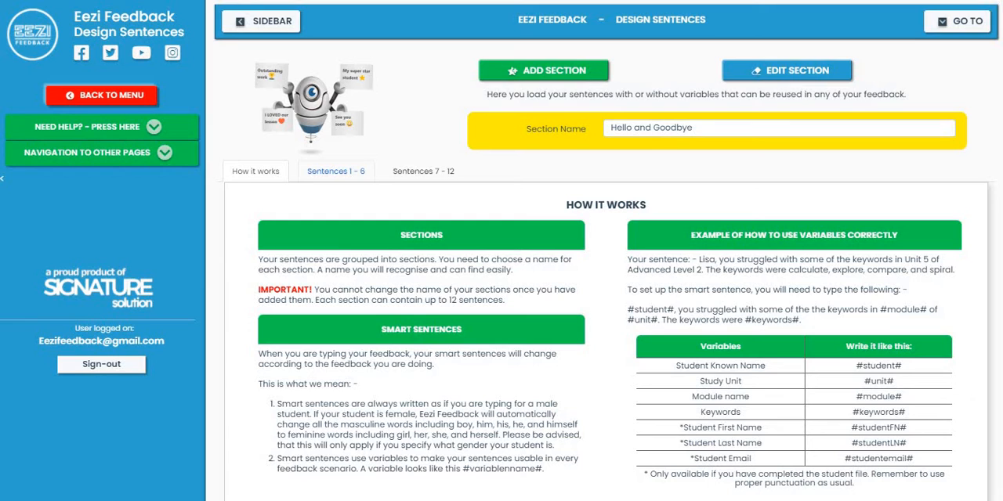
left_click(336, 171)
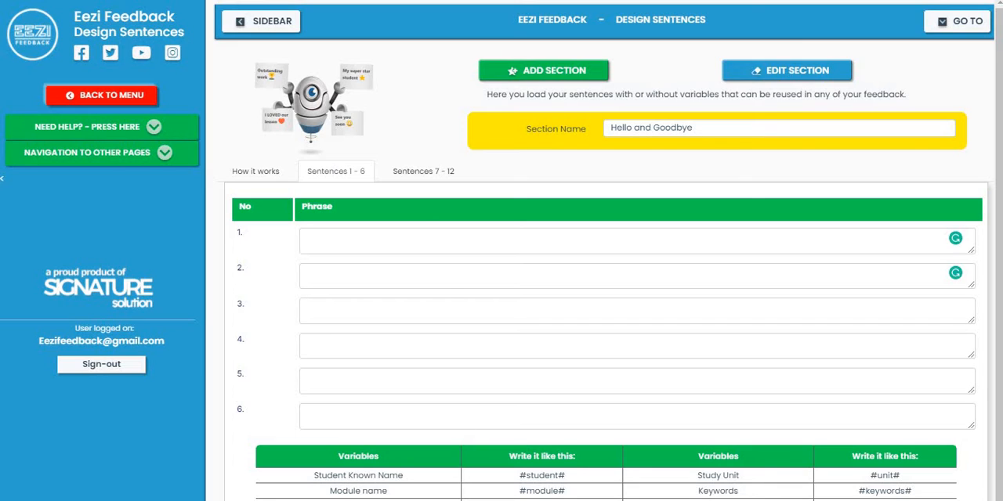
left_click(308, 237)
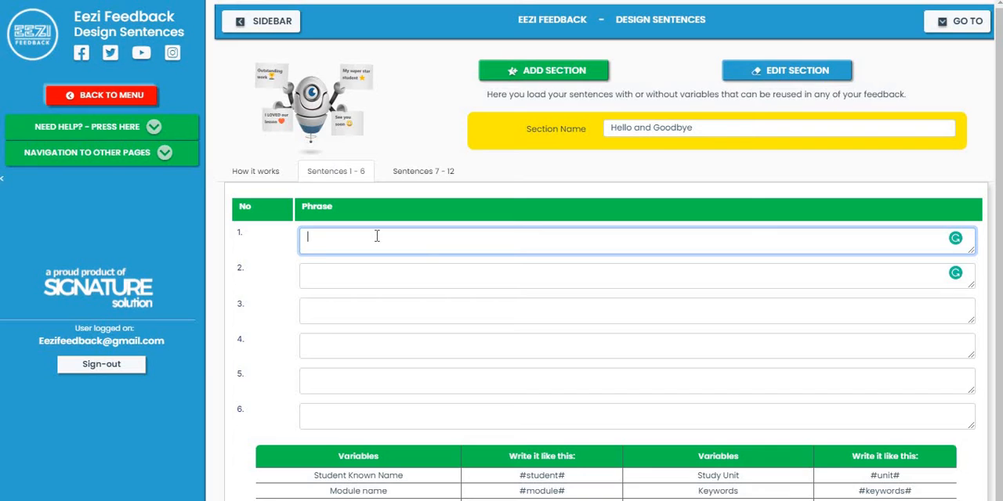
type("Hello #student#")
Step: Add a grinning face emoji directly after #student# in phrase 1
right_click(377, 237)
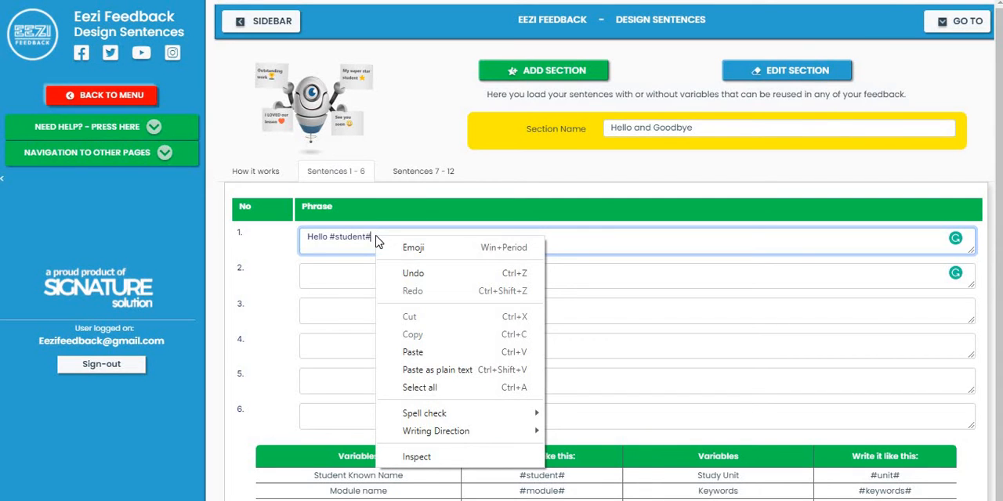
left_click(398, 248)
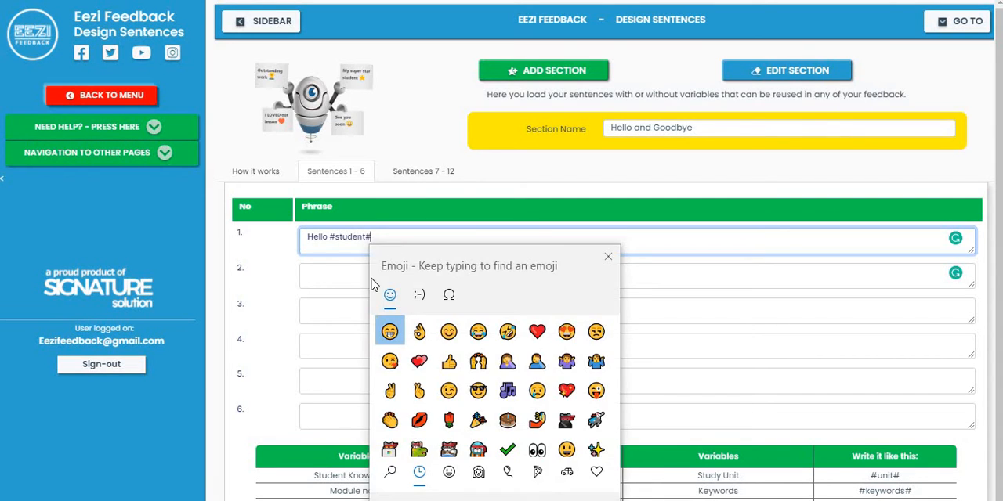
left_click(390, 333)
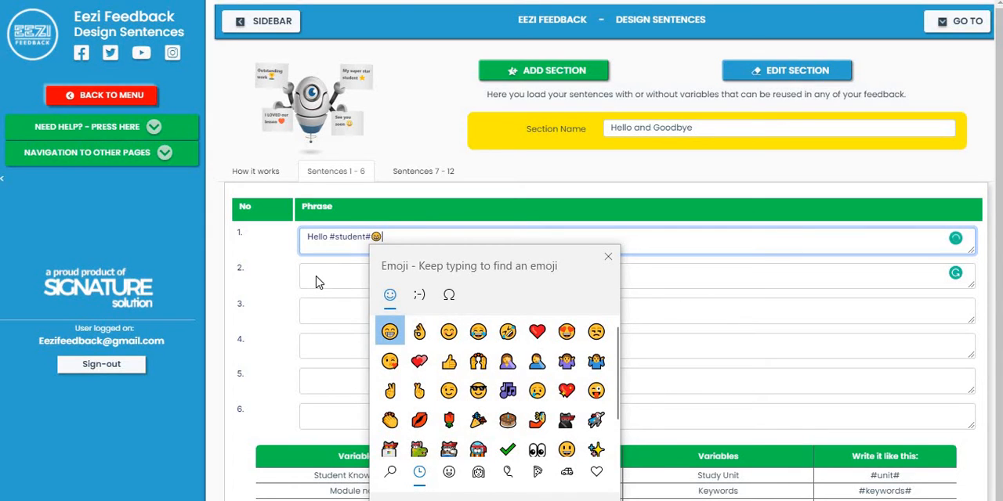
key("Escape")
Step: Start phrase 2 with "This is Teacher" followed by the teacher's name and a full stop
left_click(318, 275)
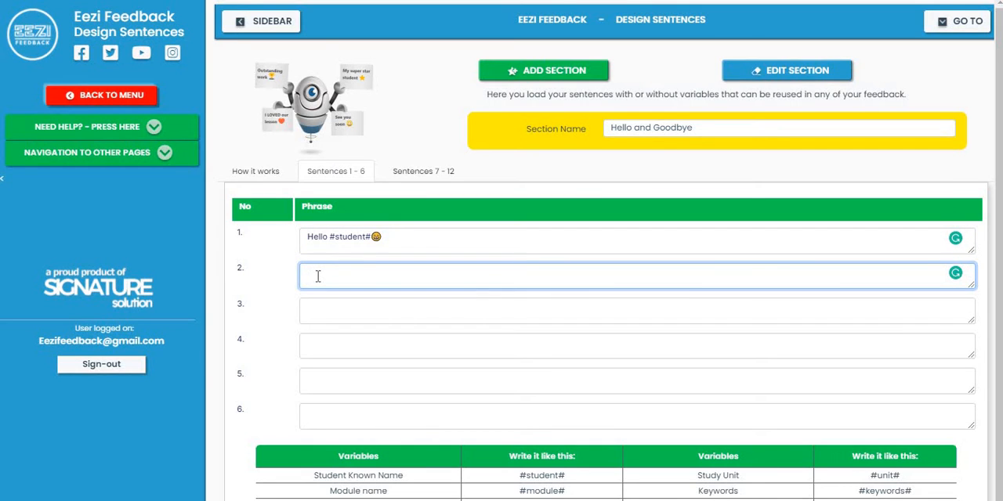
type("This is Teacher Tammy.")
Step: Continue phrase 2 with the sentence "Today we did unit 1 of starter level 1."
type("Today we did s")
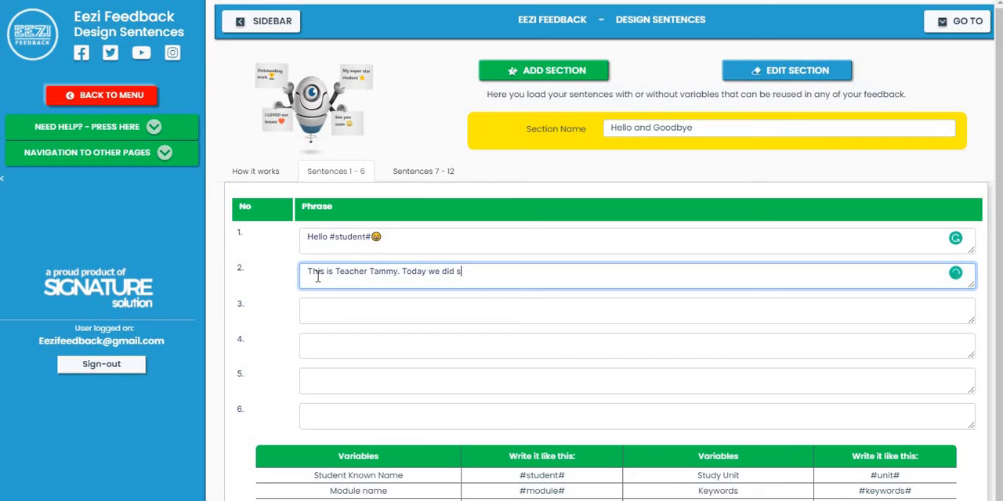
type("tarter level 1")
key("BackSpace")
key("BackSpace")
key("BackSpace")
key("BackSpace")
key("BackSpace")
key("BackSpace")
key("BackSpace")
key("BackSpace")
key("BackSpace")
key("BackSpace")
key("BackSpace")
key("BackSpace")
key("BackSpace")
type("unit 1 of starter level 1.")
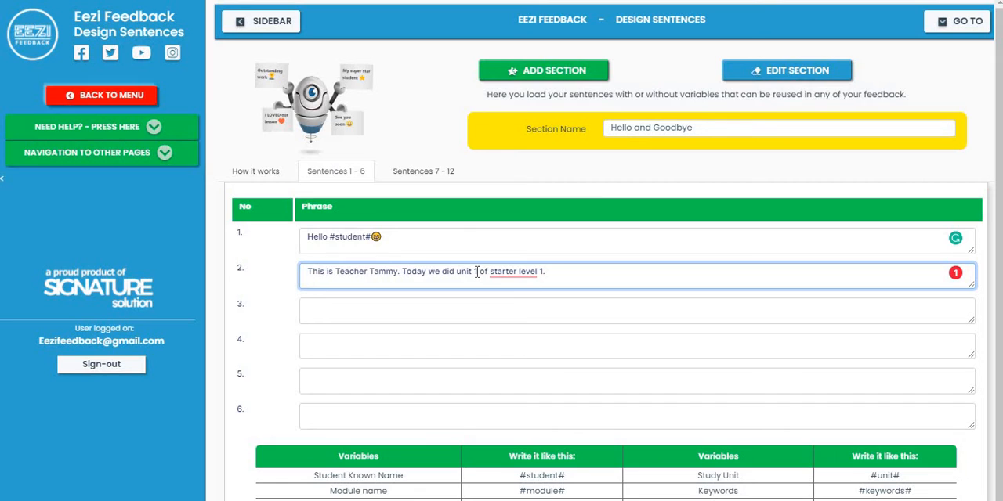
Step: Replace "unit 1" in phrase 2 with the variable #module#
key("BackSpace")
key("BackSpace")
key("BackSpace")
key("BackSpace")
key("BackSpace")
key("BackSpace")
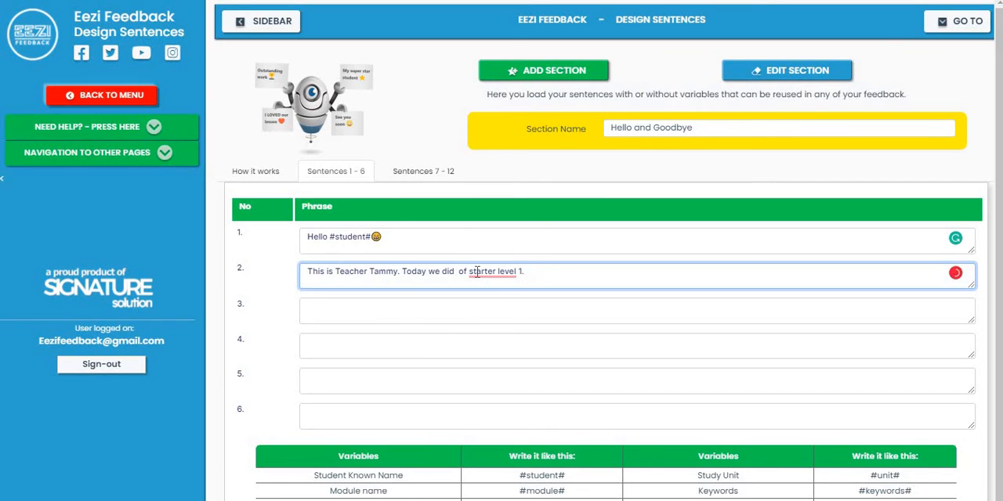
type("#modu")
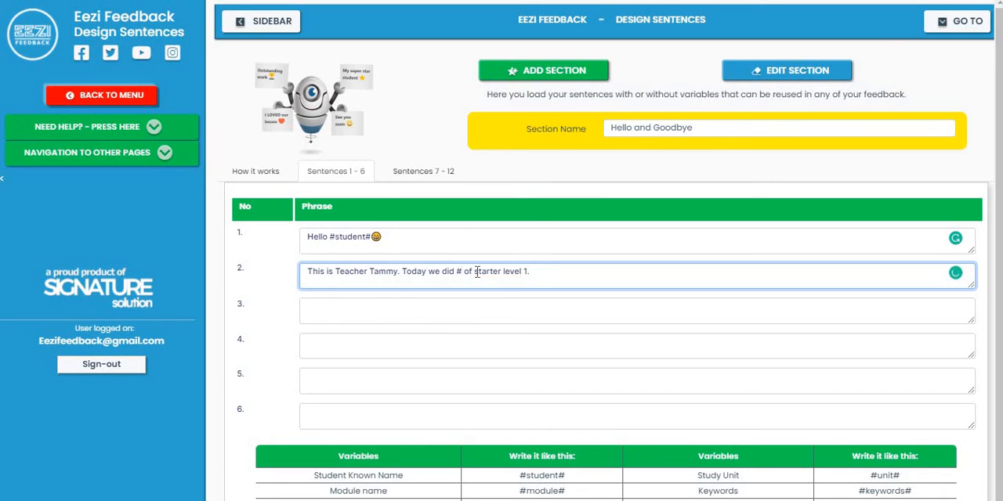
type("le#")
Step: Replace "starter level 1" in phrase 2 with the variable #unit#
key("BackSpace")
key("BackSpace")
key("BackSpace")
key("BackSpace")
key("BackSpace")
key("BackSpace")
key("BackSpace")
key("BackSpace")
key("BackSpace")
key("BackSpace")
key("BackSpace")
key("BackSpace")
key("BackSpace")
key("BackSpace")
key("BackSpace")
type("#unit#.")
Step: Add the sentence "The keywords you learned today were #keywords#." to the end of phrase 2
type("The")
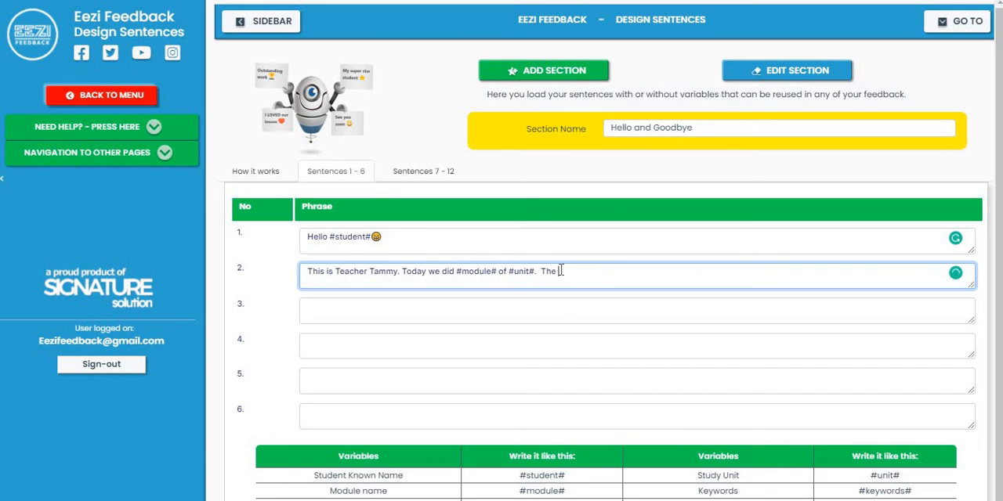
type(" keywords you learned today wer")
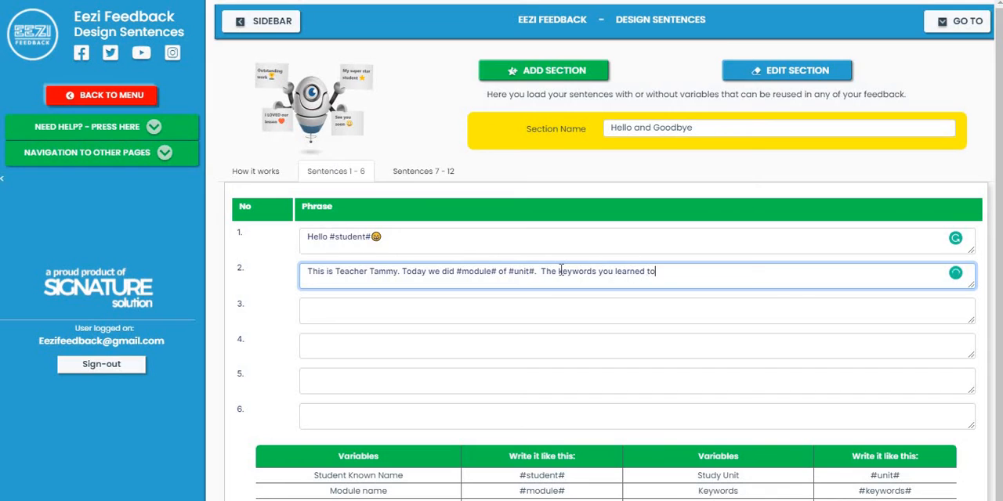
type("e")
type("#keywords#.")
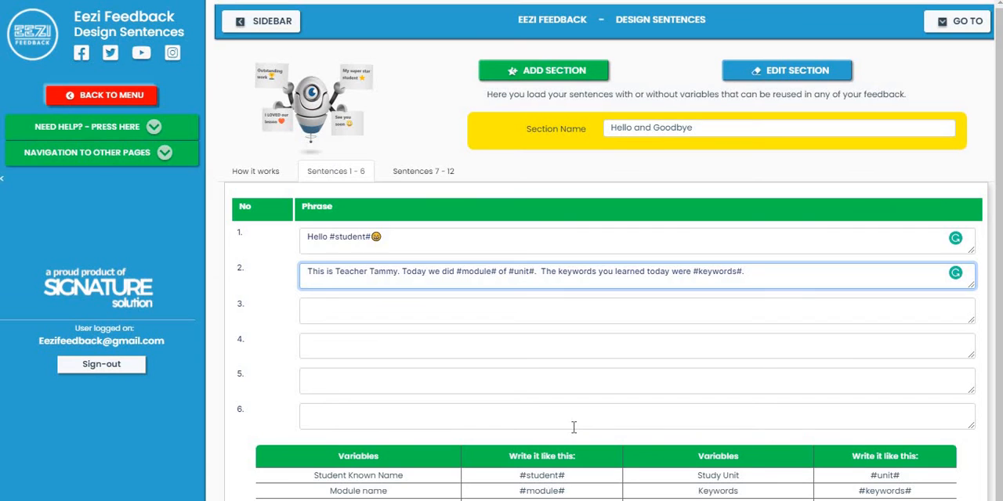
Step: Begin phrase 3 with the text "#student# Mom, he did so well today"
left_click(364, 314)
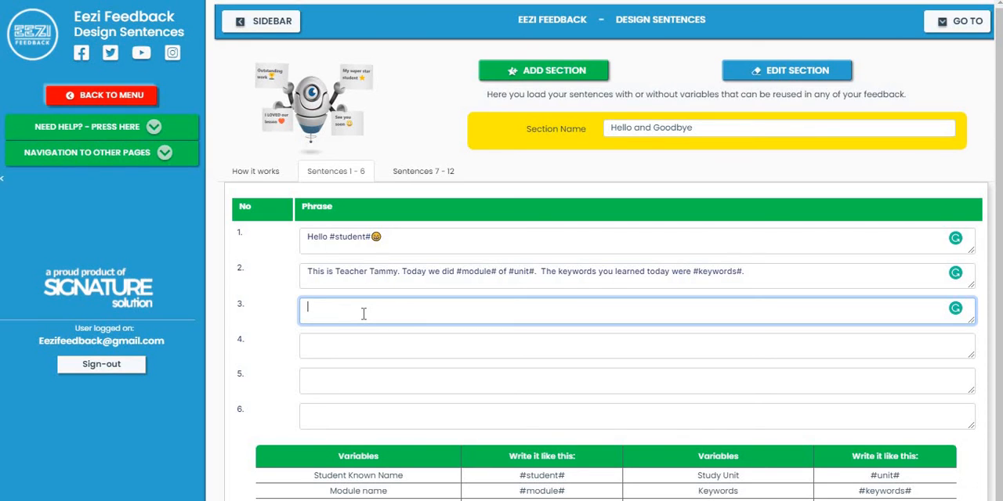
type("#ste")
key("BackSpace")
type("udent# Mom,")
type("he did so well ")
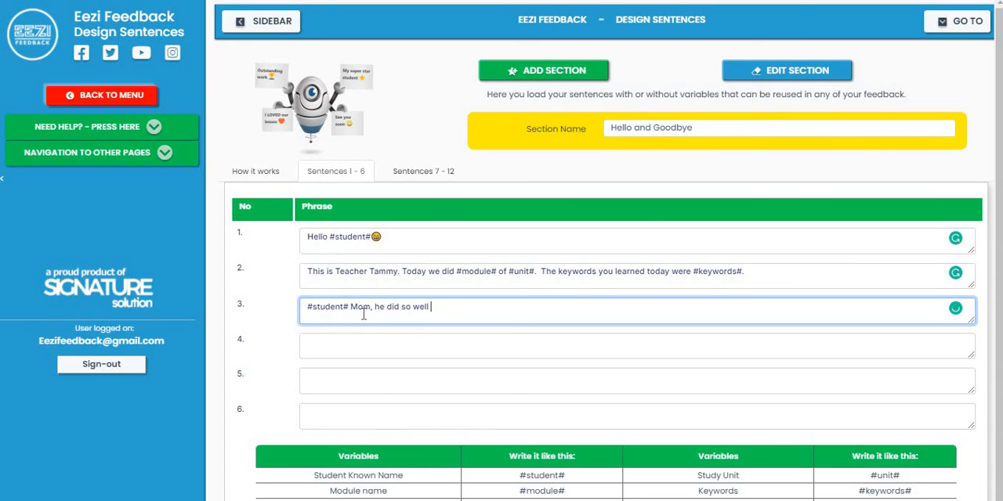
type("today.  He was very focused a")
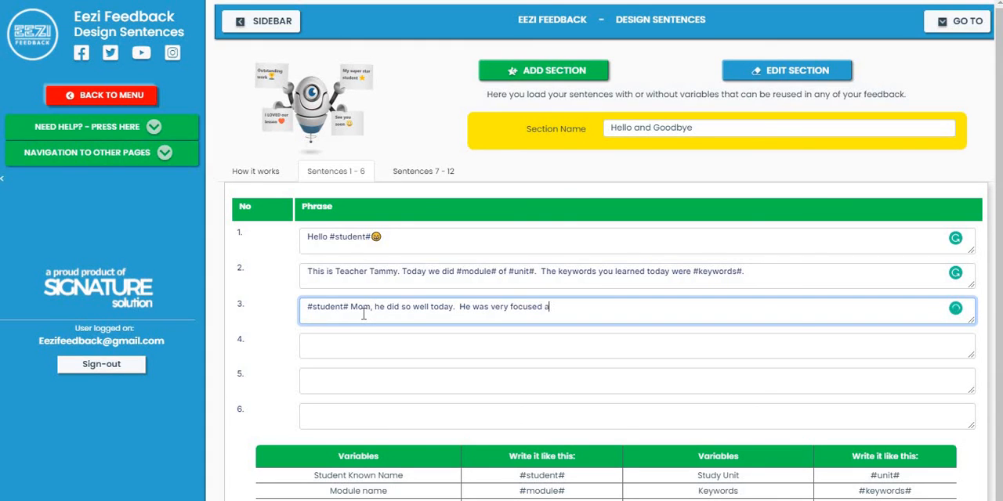
type("nd read well.")
Step: Enter "Hope to see you soon. Byeeeeeeeeeeeeeeeeeeeeee #student#" as phrase 4 and add the completed section to the database
left_click(358, 342)
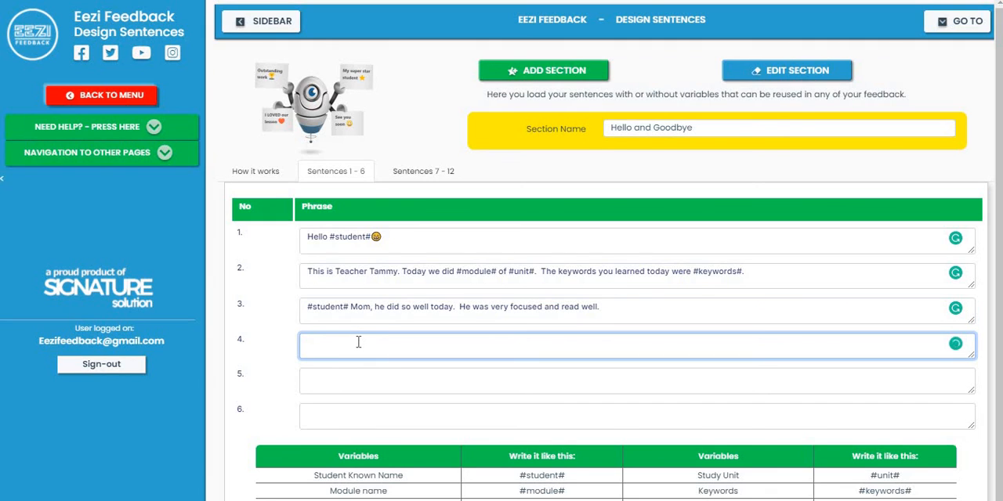
type("Hope to see you soon. Byeeeeeeeeeeeeee")
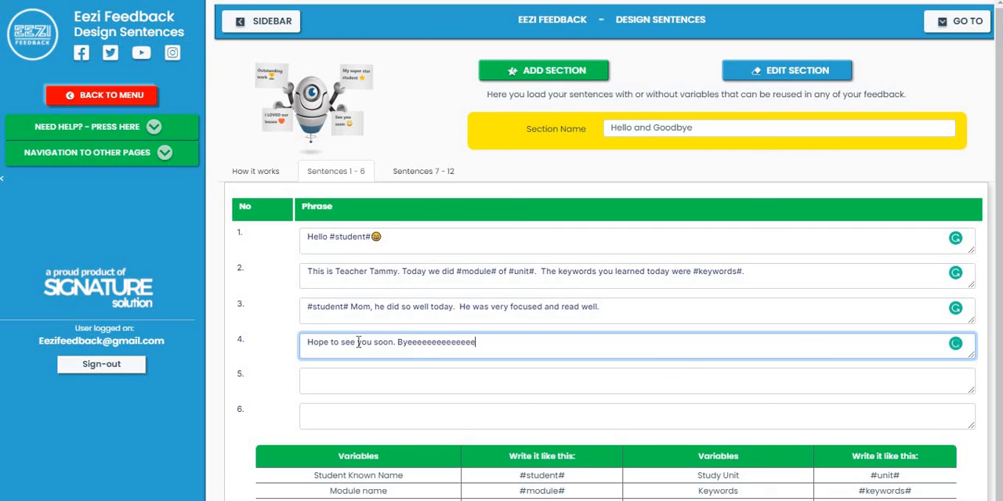
type("eeeeeeee #student#")
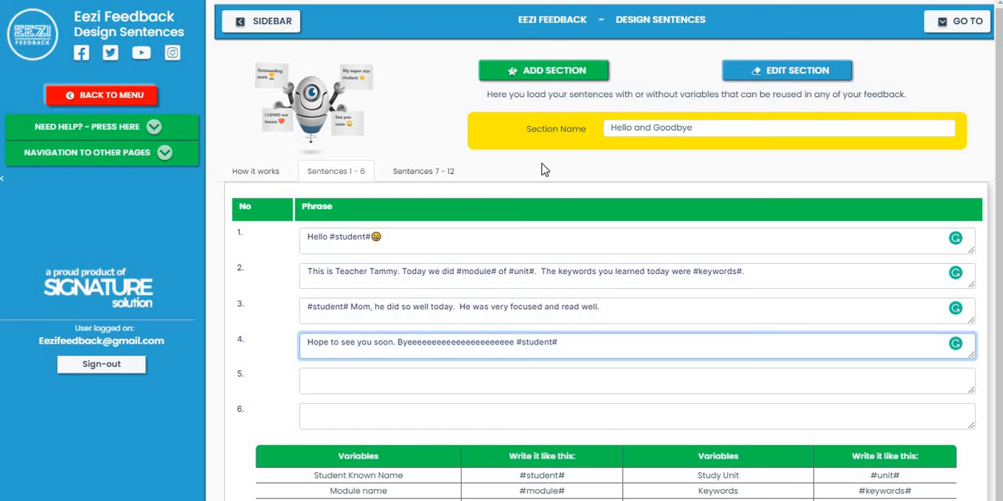
left_click(588, 75)
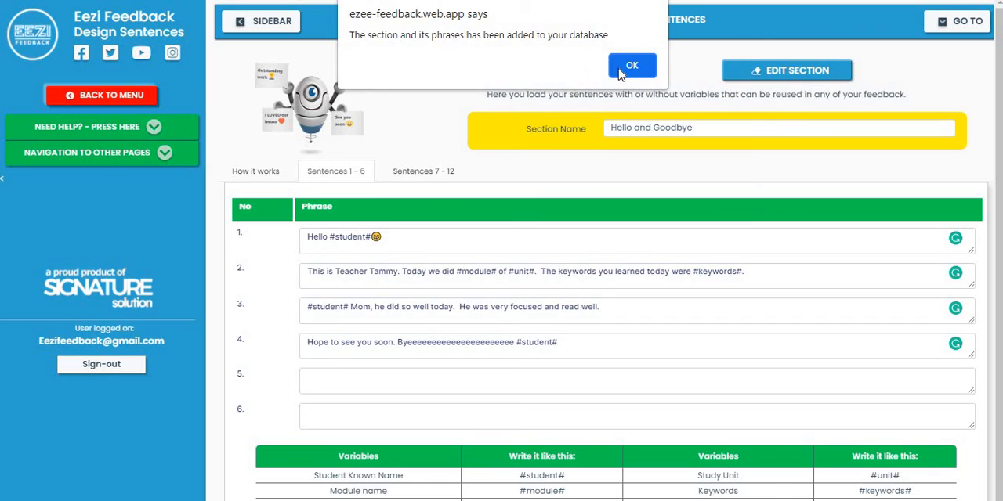
left_click(625, 69)
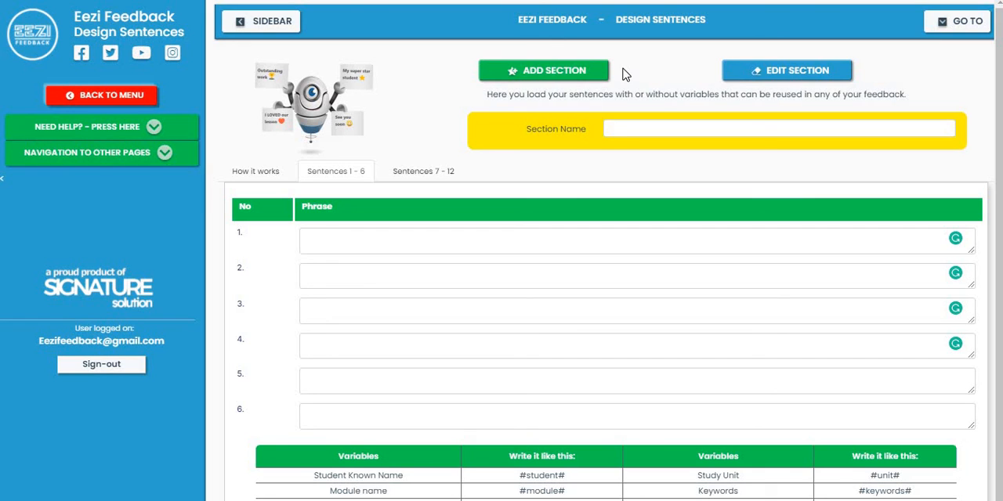
Step: Load sentences 1 - 6 of the saved Hello and Goodbye section for editing and update the section
left_click(741, 79)
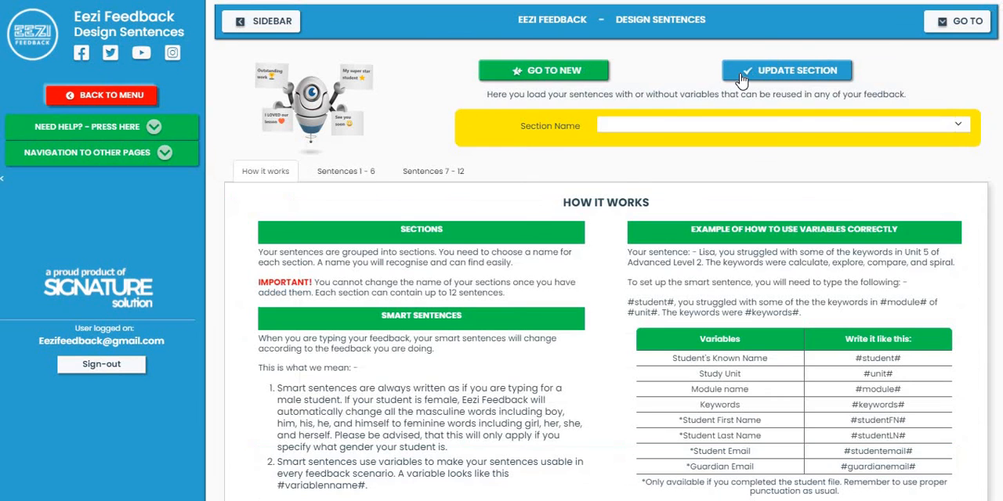
left_click(957, 127)
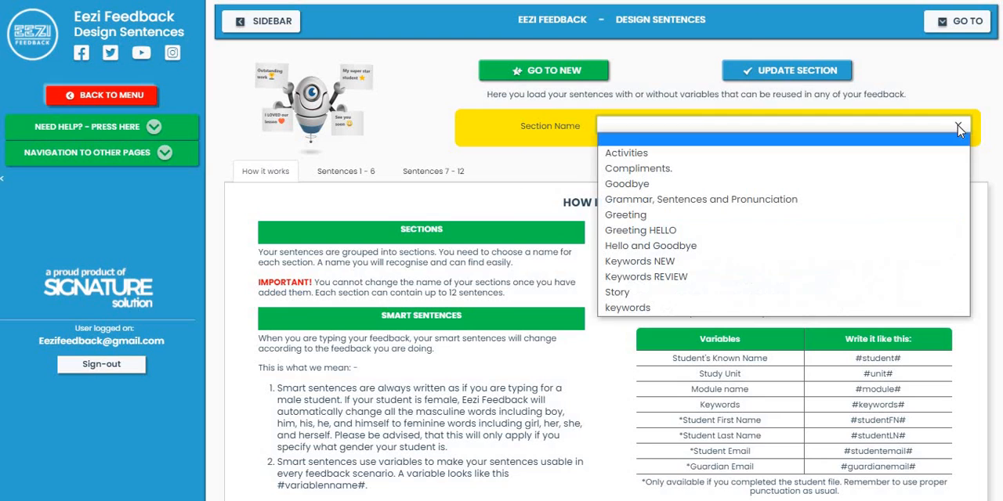
left_click(715, 249)
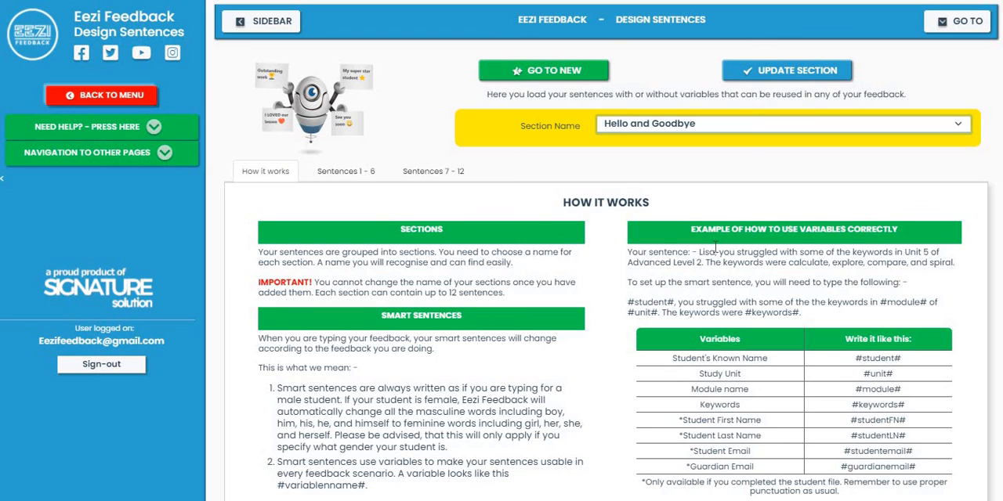
left_click(352, 174)
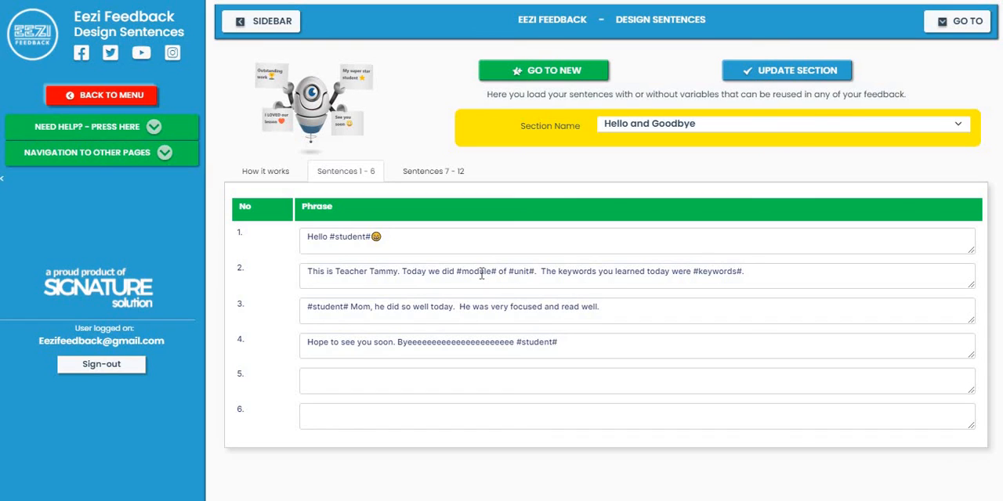
left_click(783, 72)
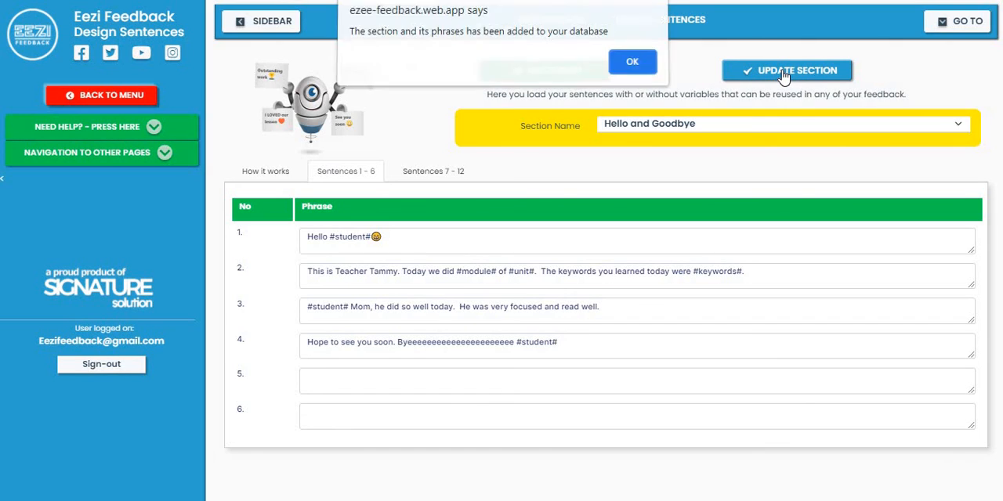
left_click(632, 66)
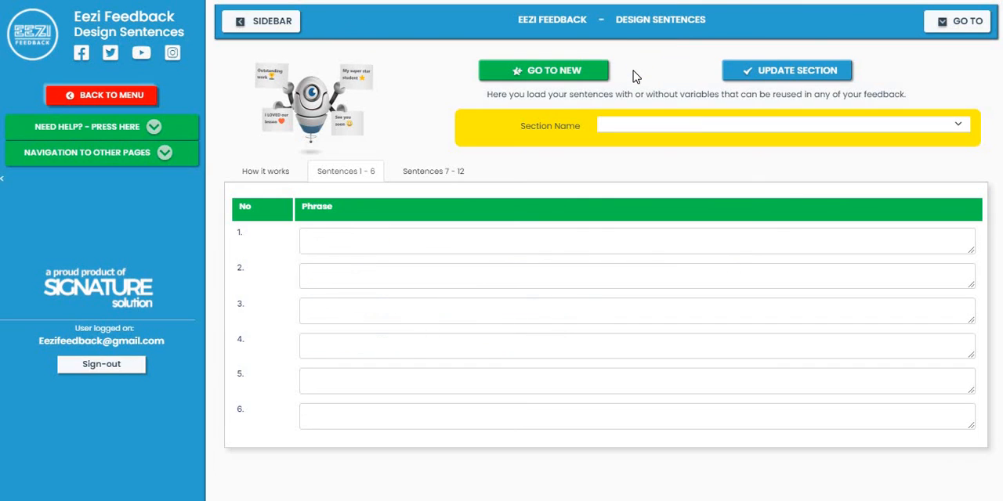